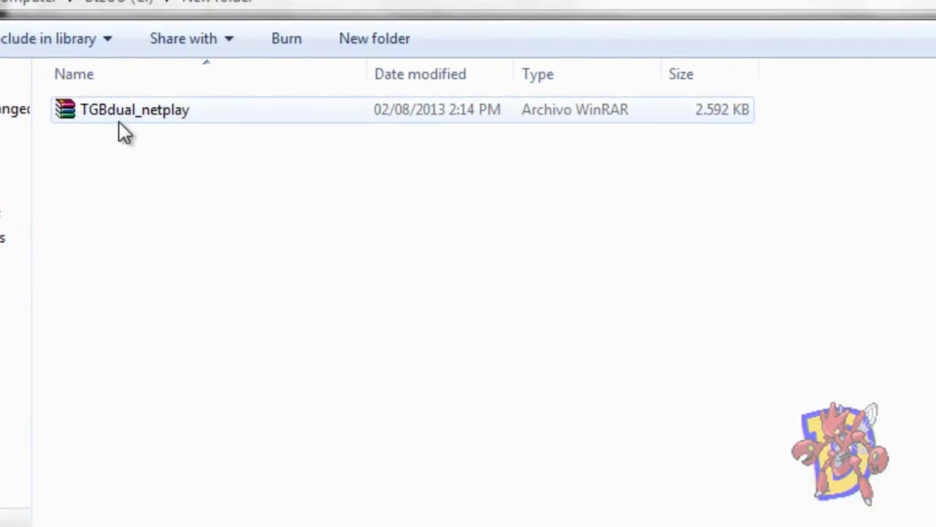
Extract the TGBdual_netplay archive into the current folder
click(123, 132)
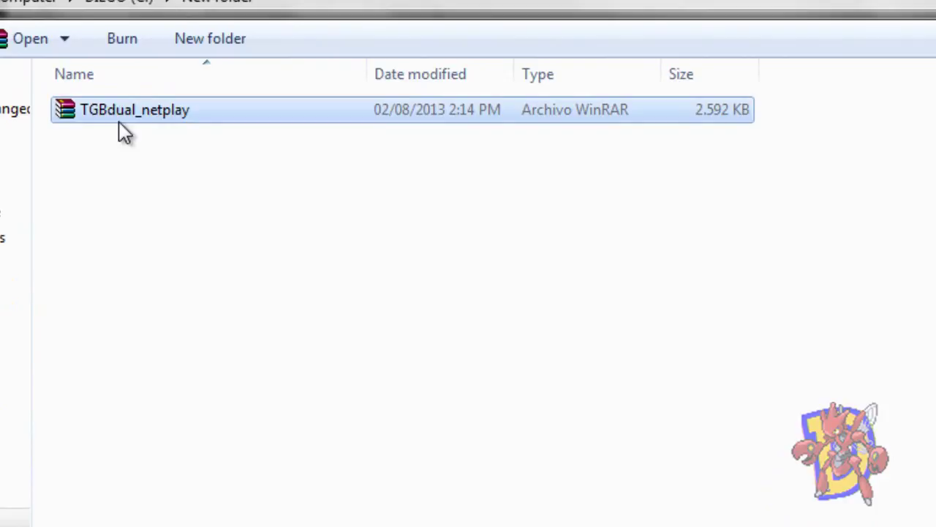
right_click(120, 123)
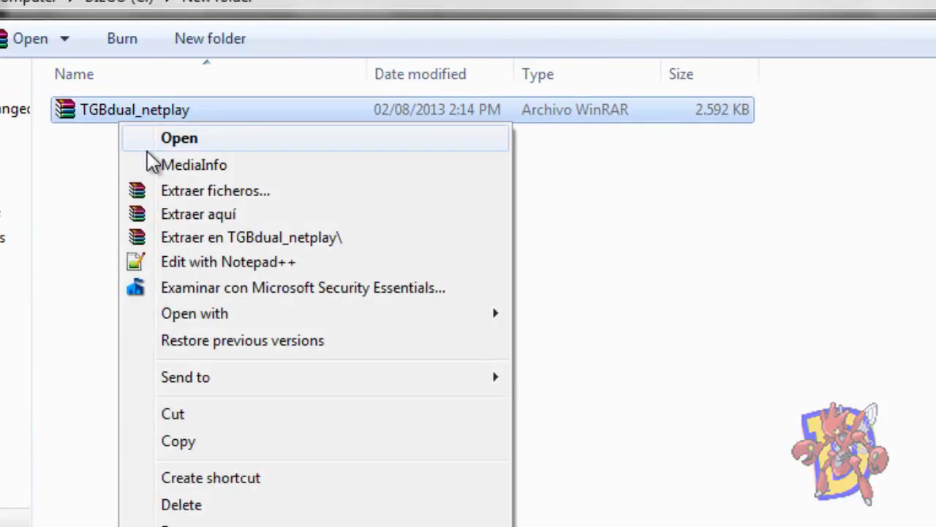
click(203, 214)
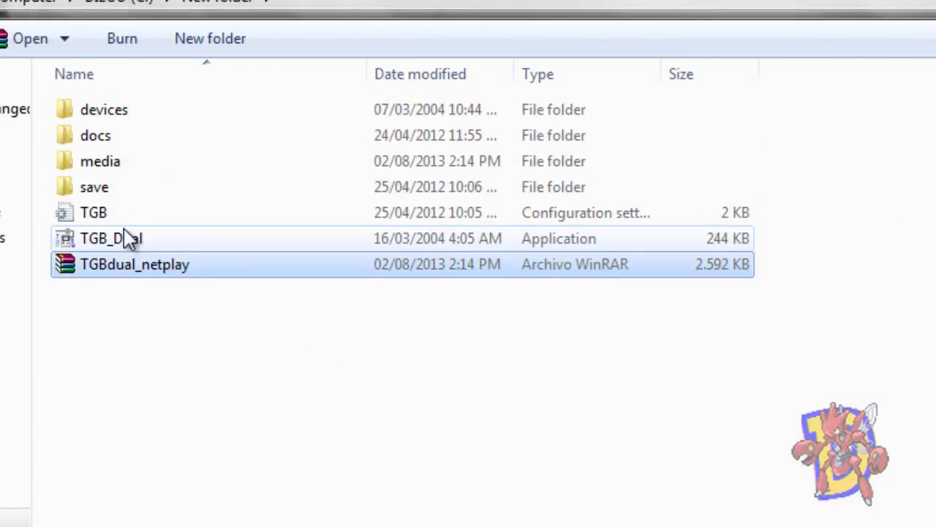
Look at the ROM files inside the extracted media folder and return to the parent folder
click(124, 236)
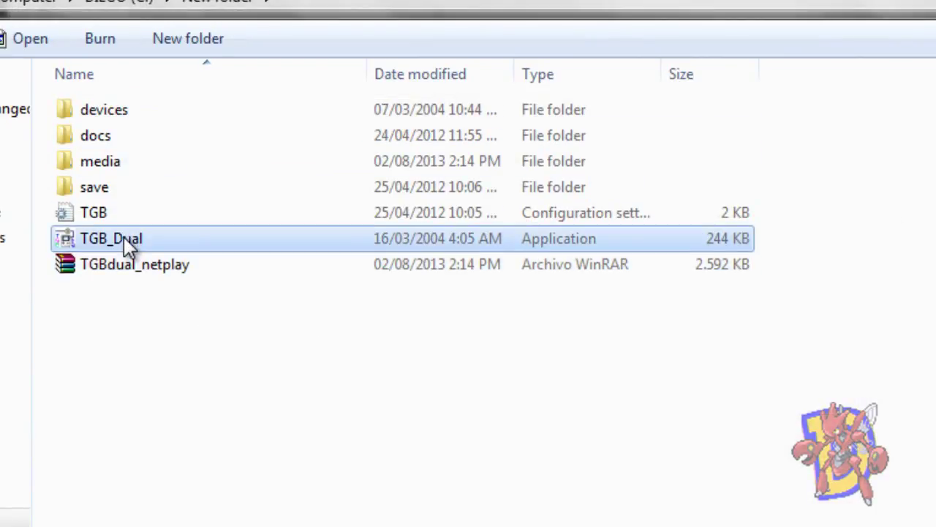
double_click(156, 157)
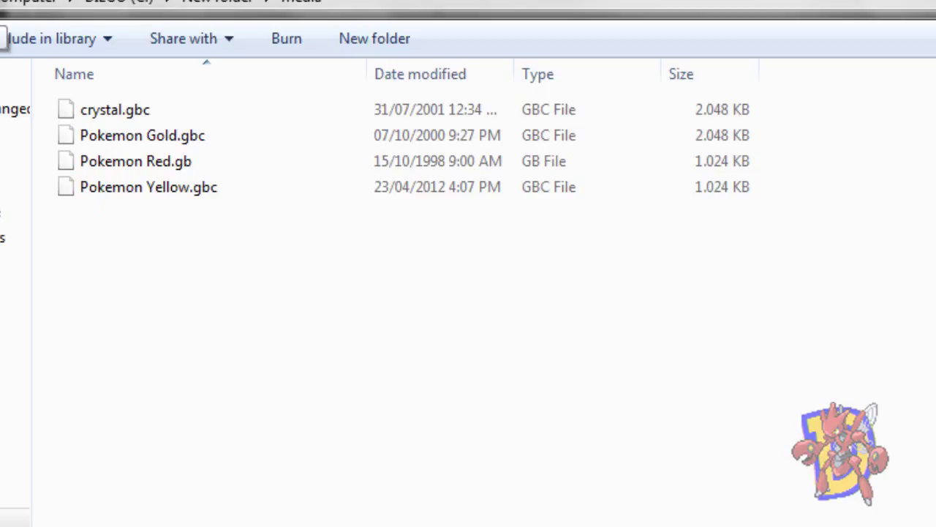
key(BackSpace)
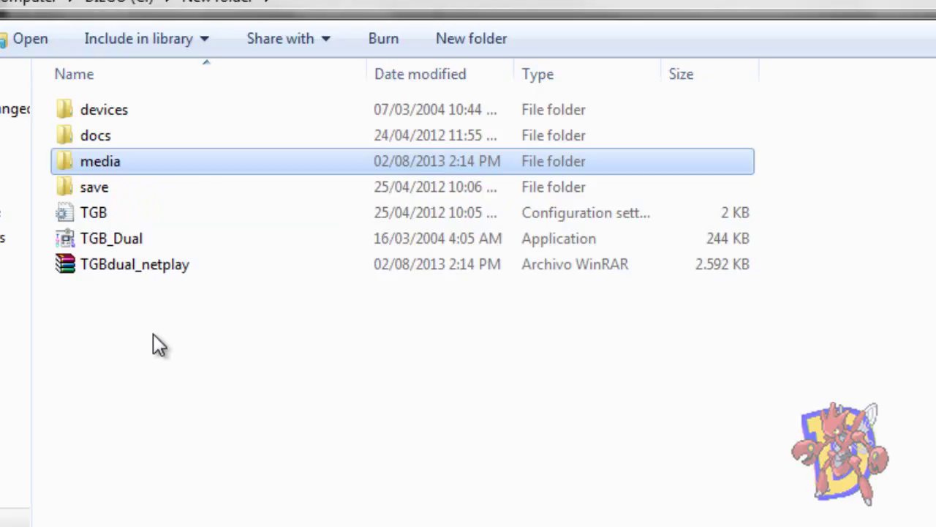
Launch the extracted TGB_Dual application and open its folder settings
double_click(123, 240)
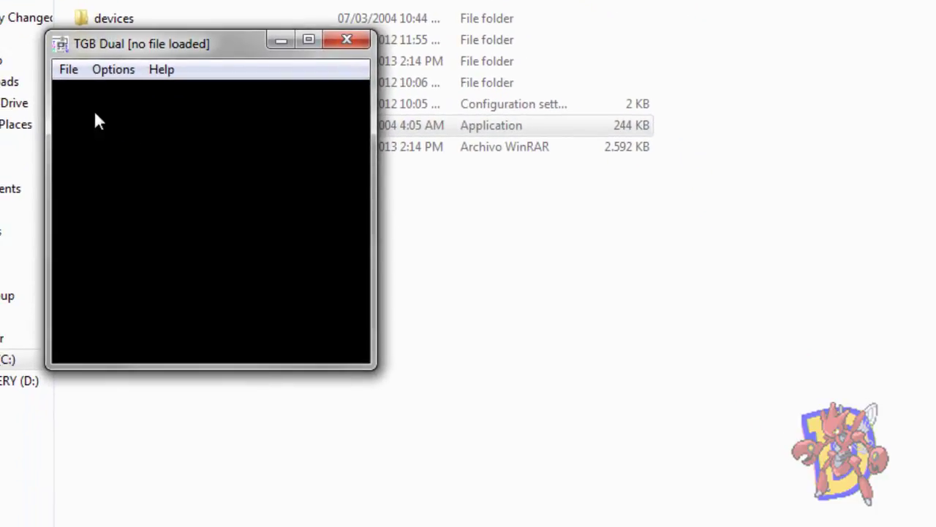
click(68, 73)
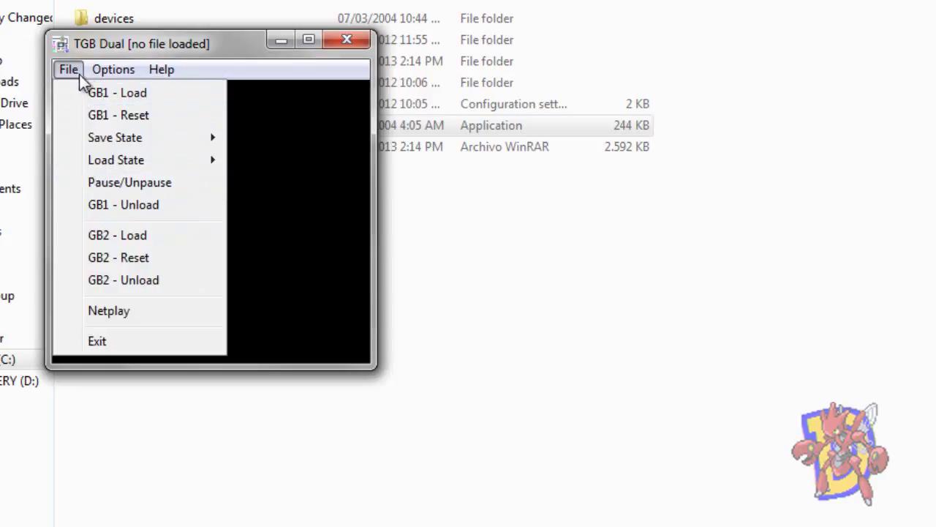
mouse_move(96, 71)
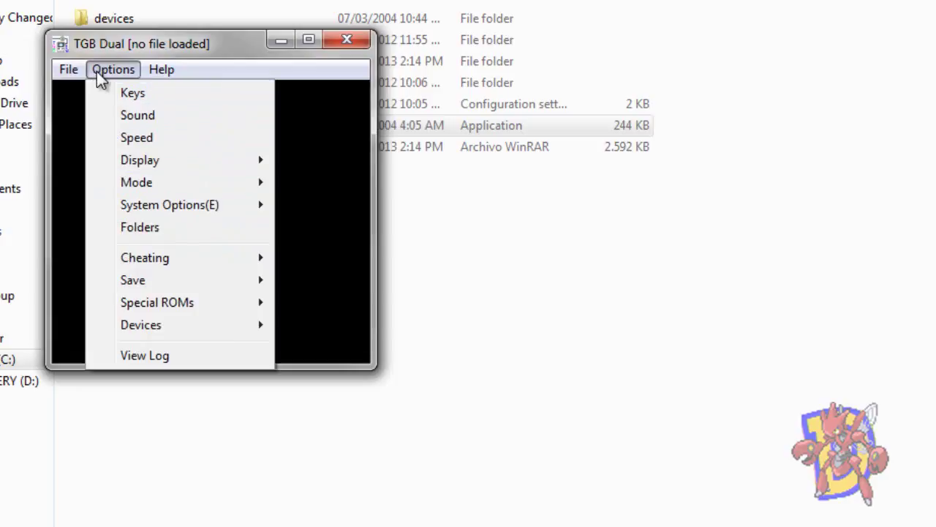
click(149, 223)
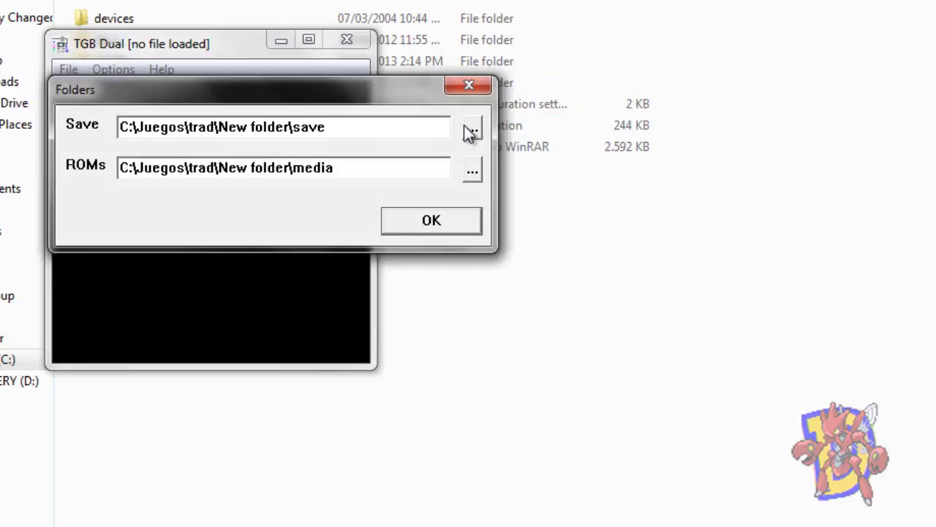
Set the Save folder path to C:\New folder\save
click(472, 129)
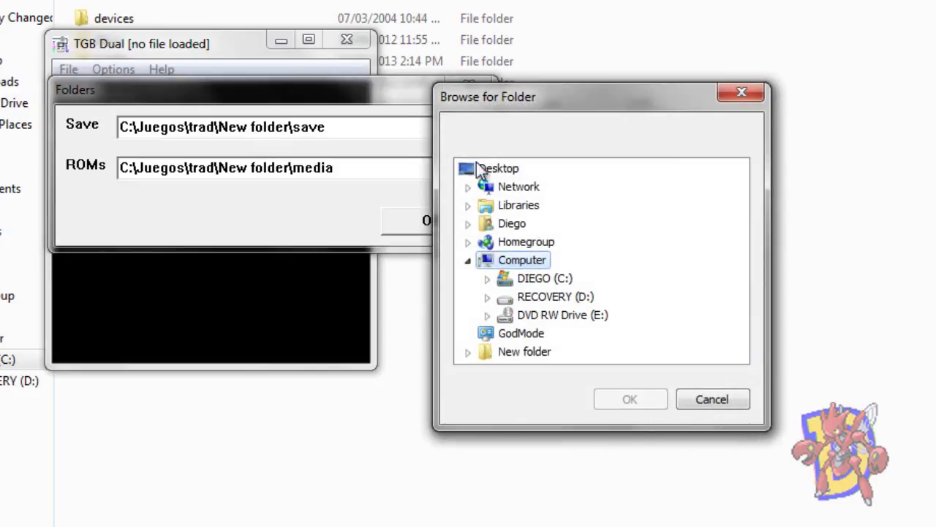
click(489, 279)
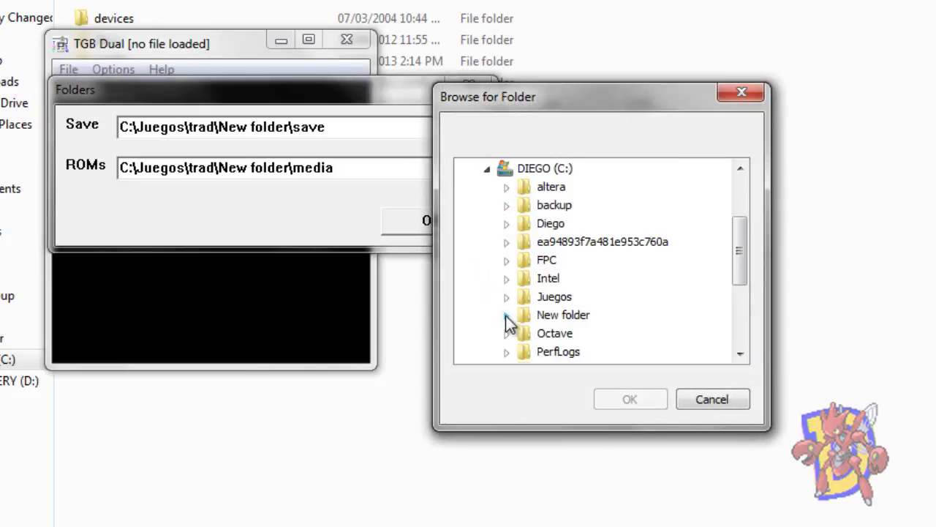
click(506, 314)
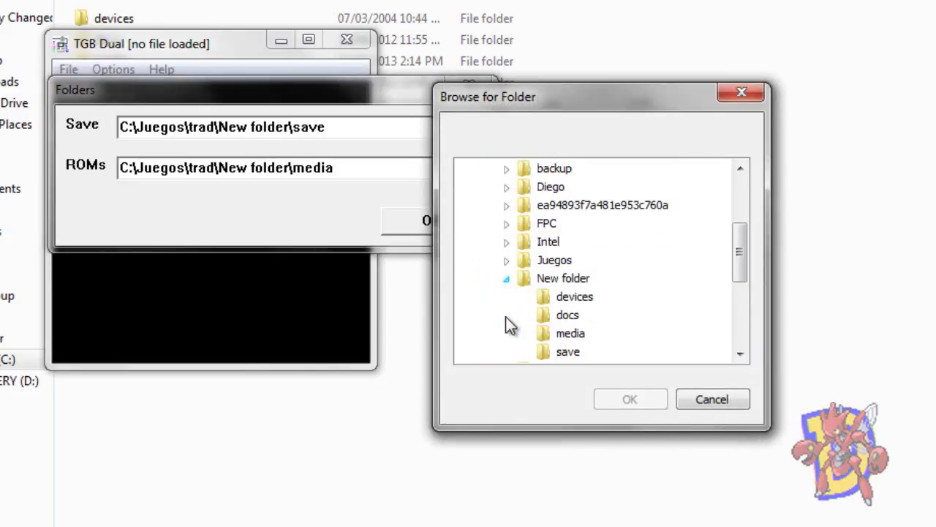
click(553, 352)
click(653, 403)
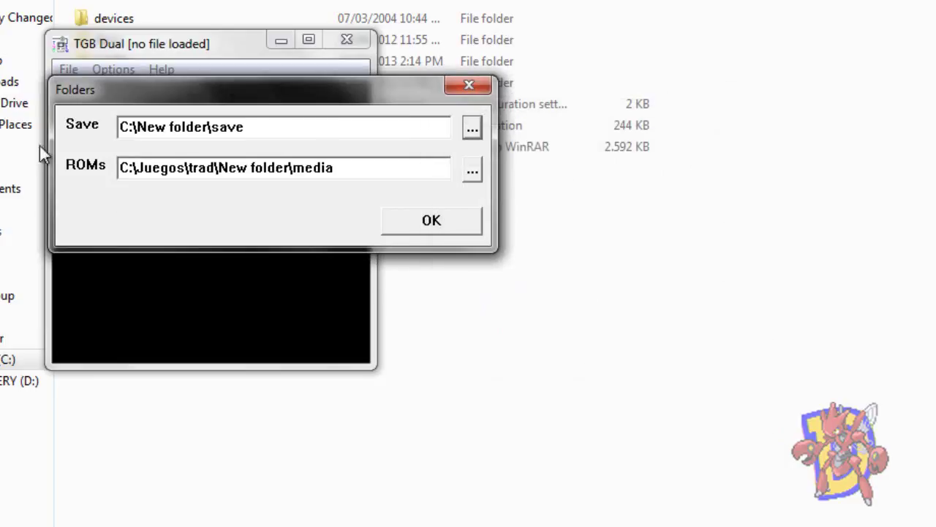
Set the ROMs folder path to C:\New folder\media and accept the folder settings
click(473, 173)
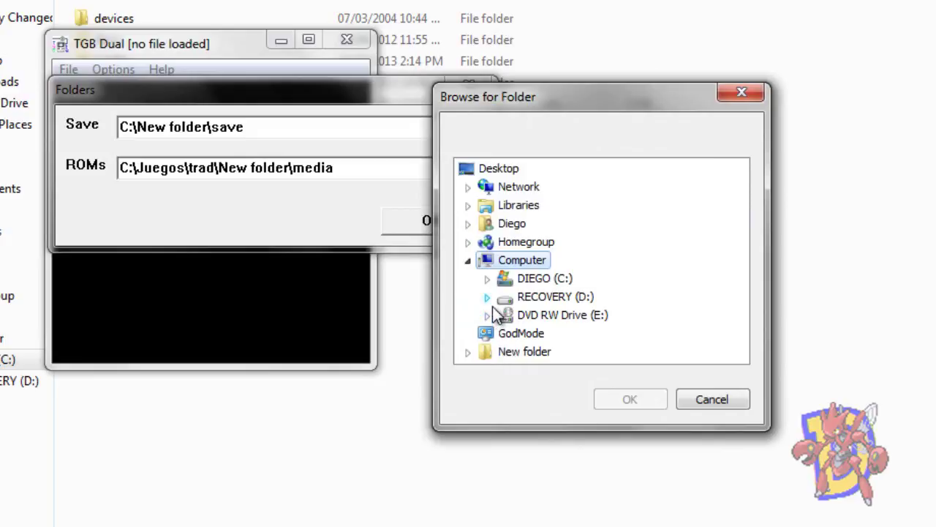
click(487, 278)
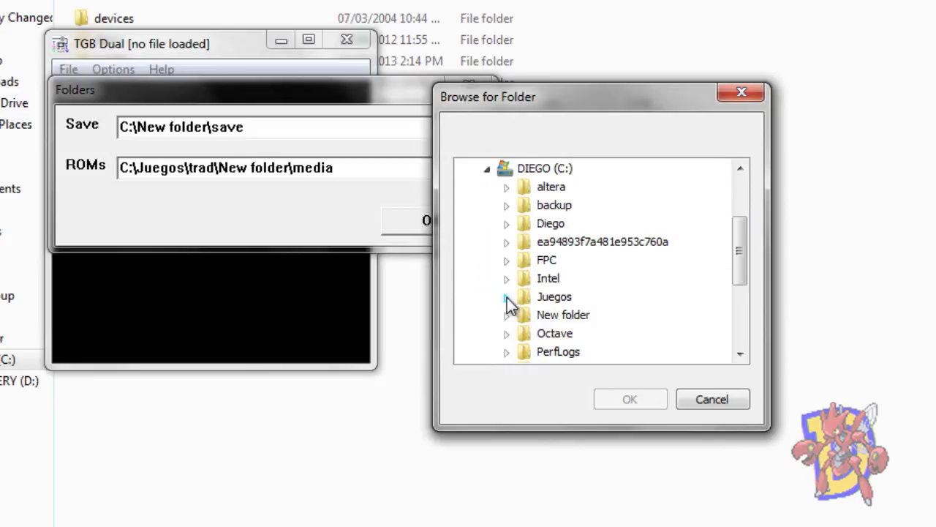
click(506, 296)
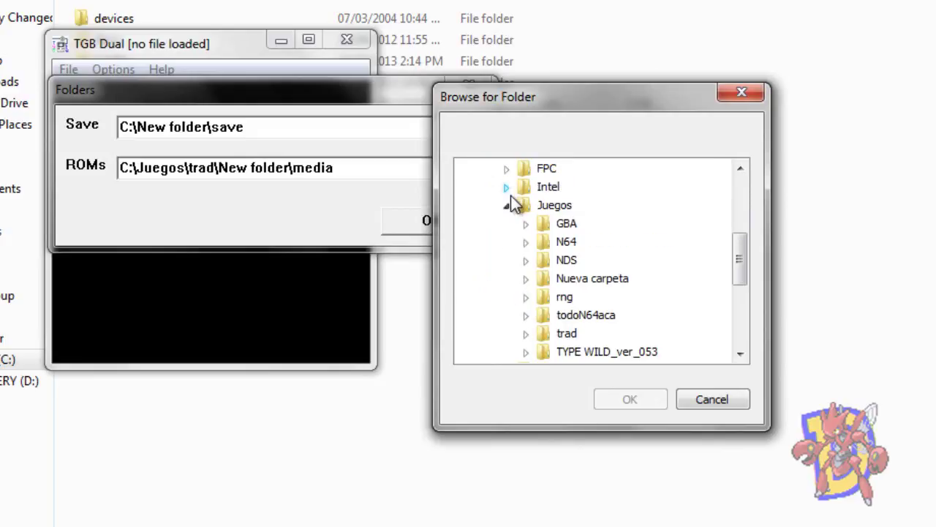
click(506, 205)
click(507, 224)
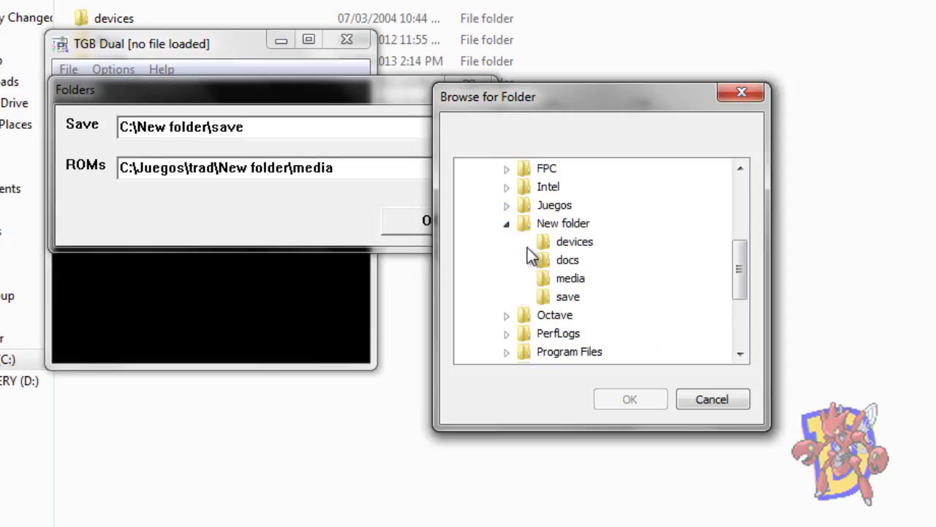
click(555, 280)
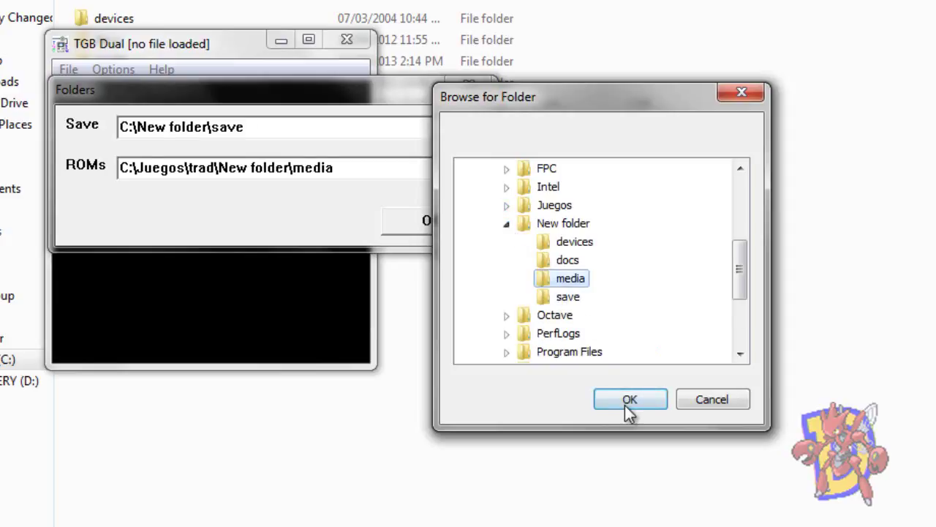
click(627, 401)
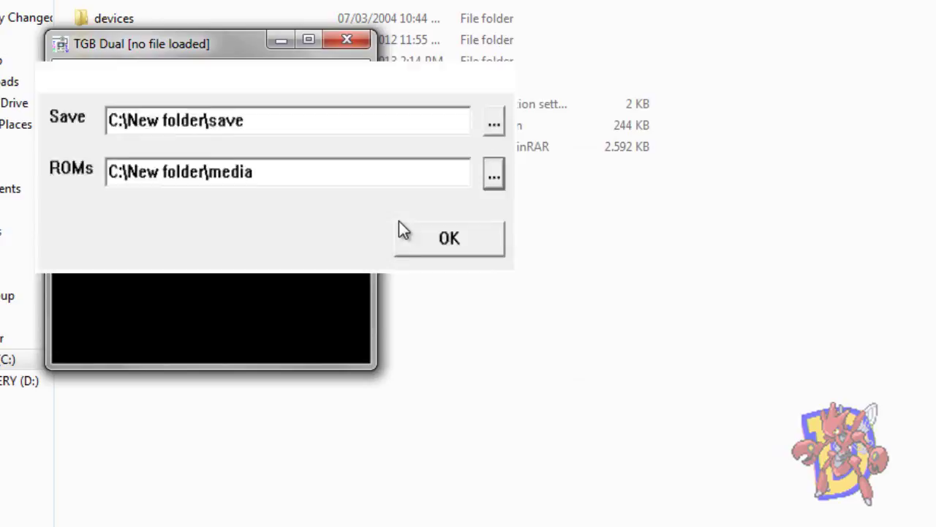
click(401, 222)
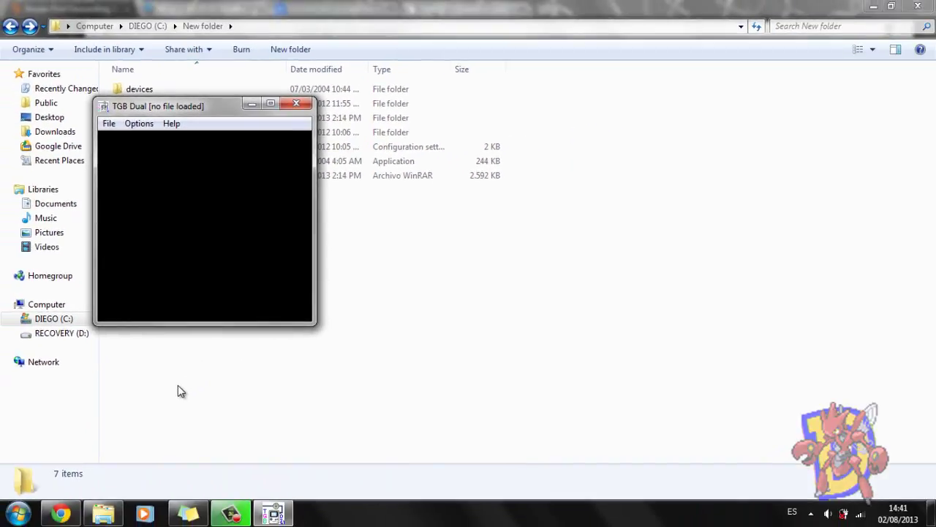
Switch to Chrome, open the Port Forwarding Guides on portforward.com, and look through the list of router manufacturers
click(61, 514)
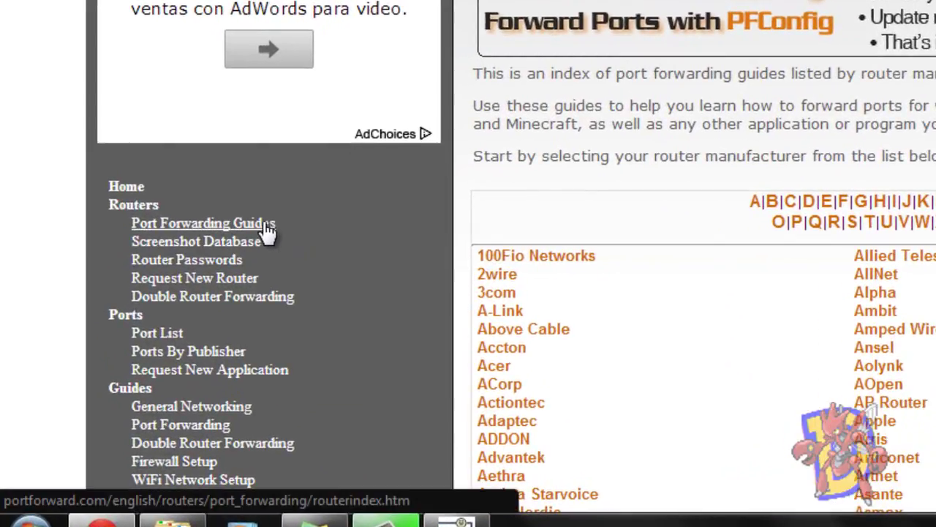
click(205, 227)
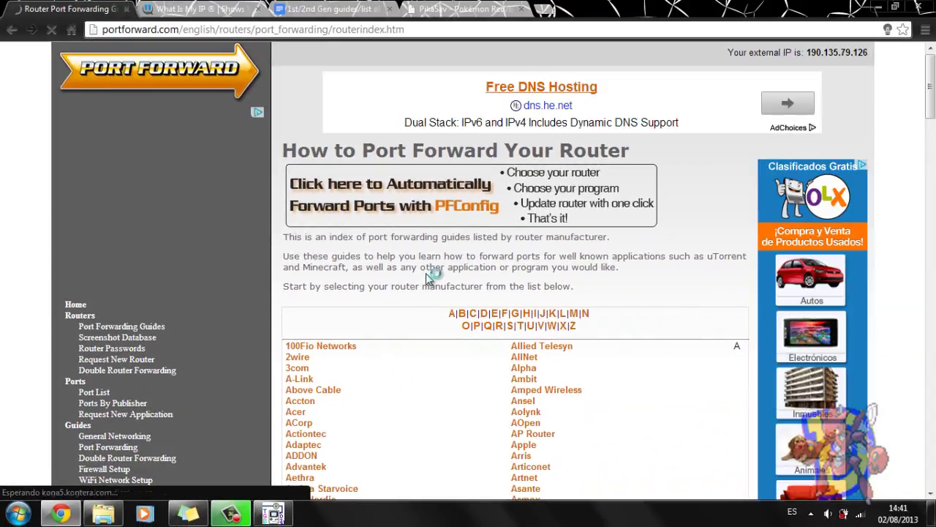
scroll(432, 275, down, 4)
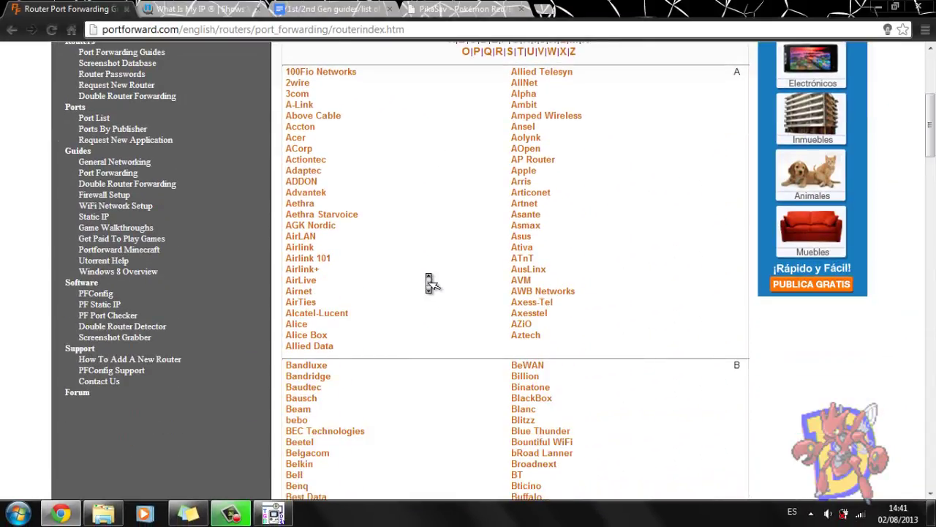
scroll(430, 278, down, 4)
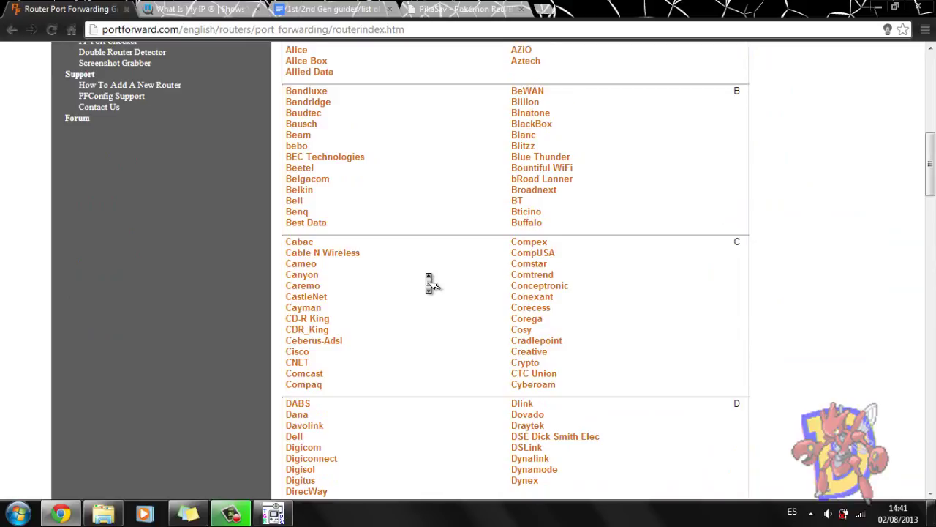
scroll(429, 279, down, 9)
scroll(429, 283, down, 4)
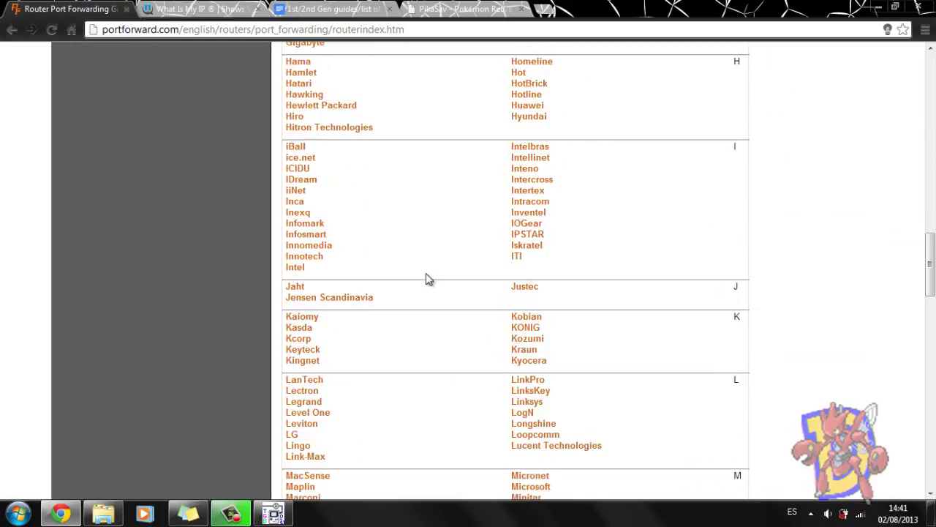
scroll(430, 283, down, 7)
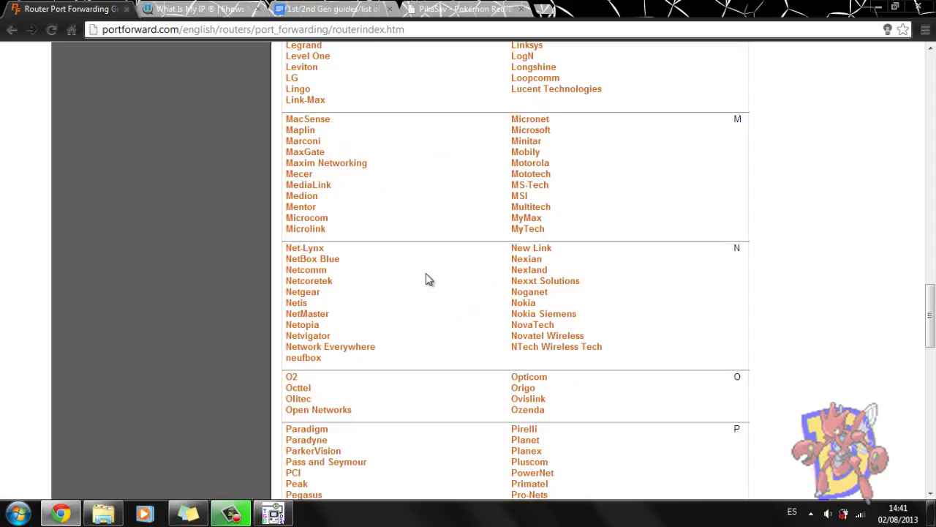
scroll(429, 283, down, 2)
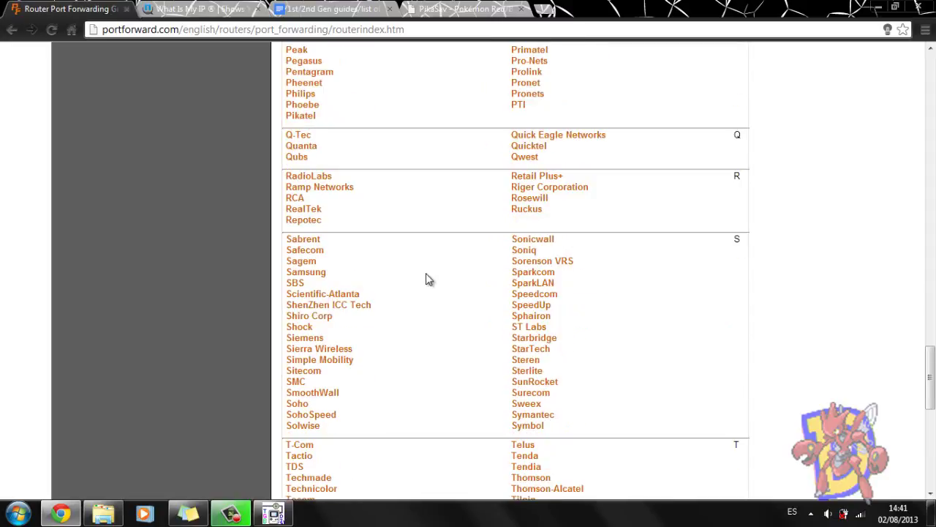
scroll(427, 279, up, 20)
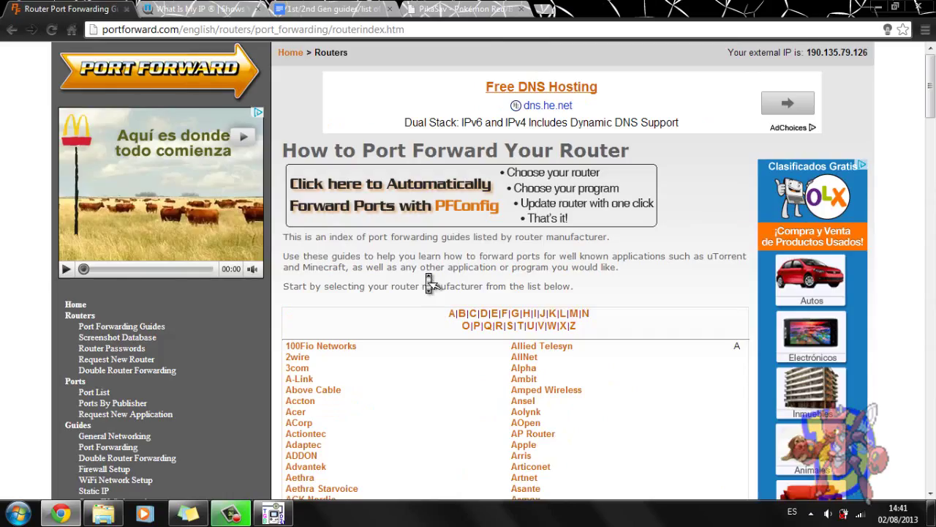
scroll(426, 278, down, 2)
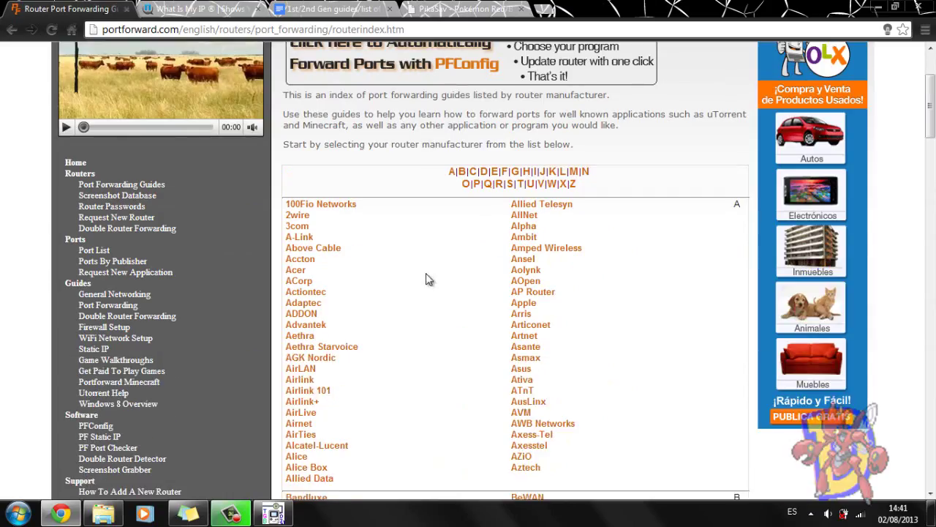
Switch back to TGB Dual, open the Netplay setup, and choose crystal.gbc as the Player ROM
click(101, 516)
click(274, 514)
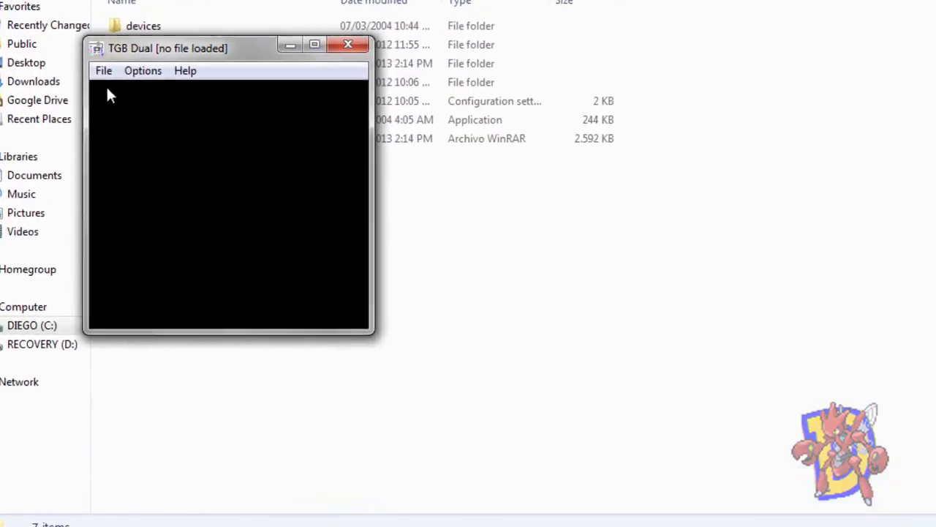
click(104, 70)
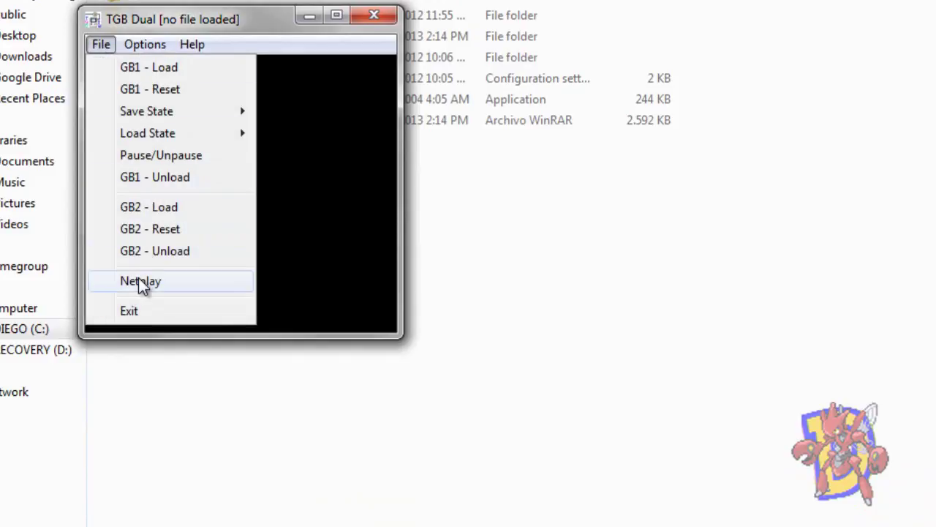
click(139, 281)
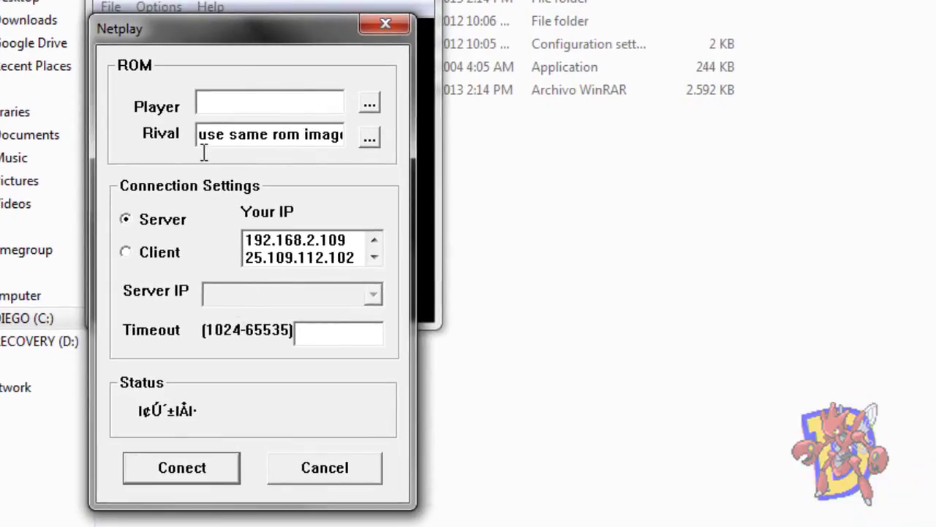
click(370, 105)
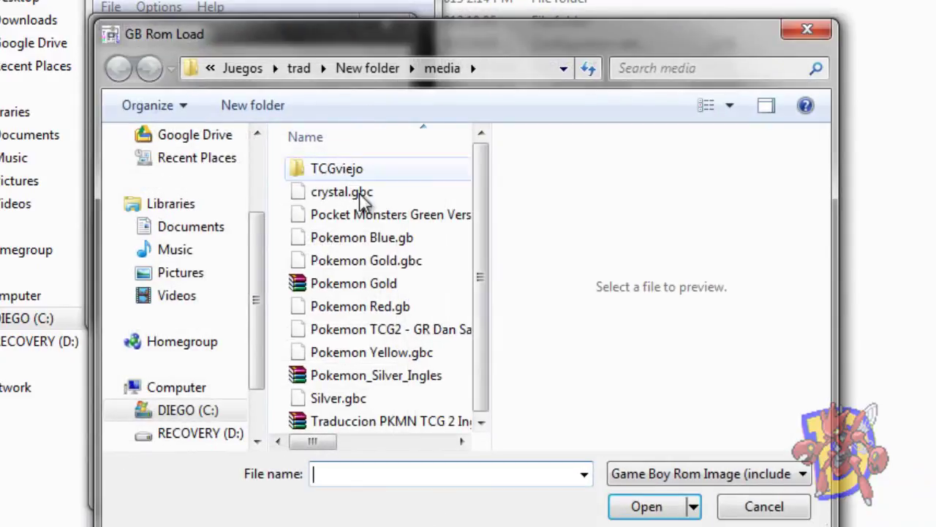
double_click(356, 200)
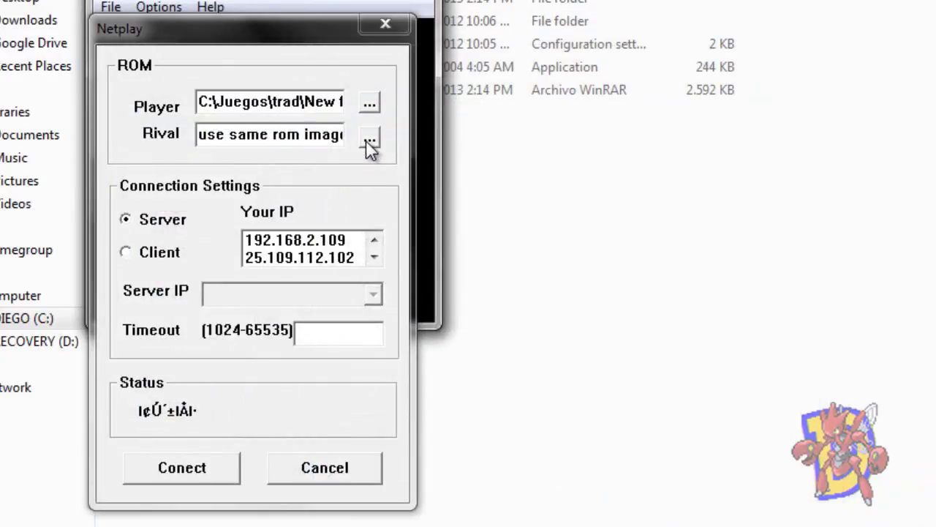
Choose Pokemon Gold.gbc as the Rival ROM and select the Server role for the Netplay connection
click(369, 140)
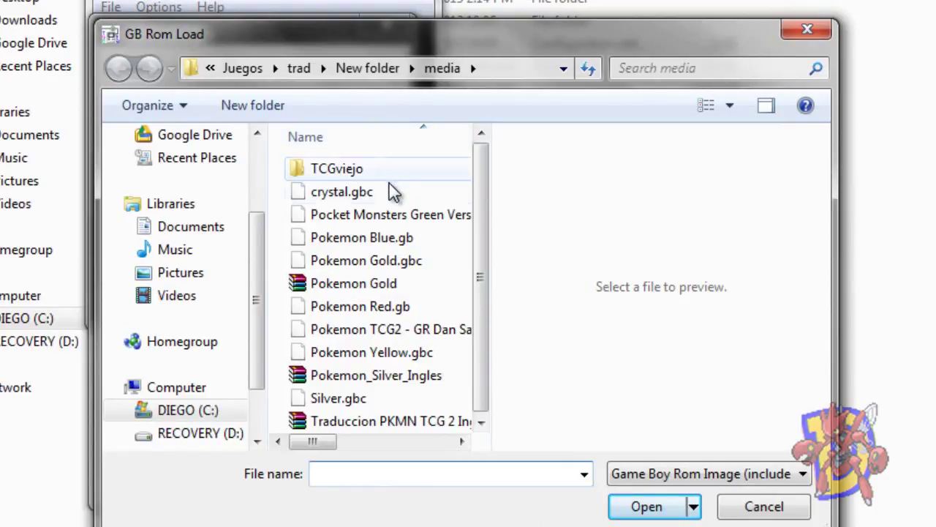
double_click(387, 260)
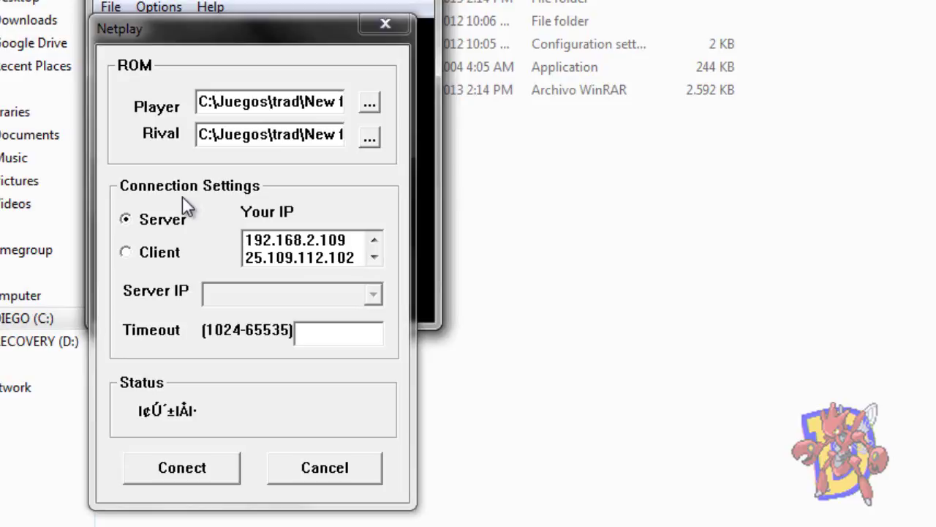
click(127, 223)
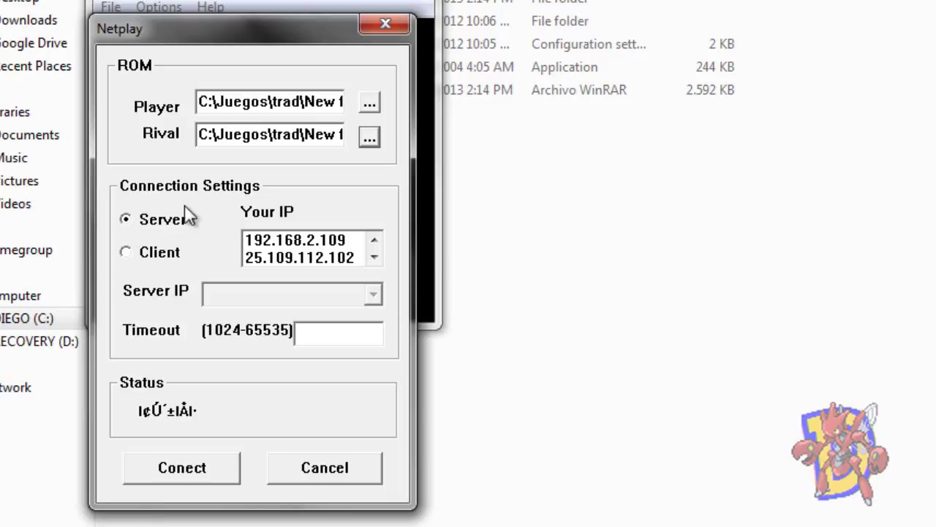
Set the Netplay timeout to 65535, start hosting as server, and cancel the connection
click(309, 331)
text(65535)
click(206, 466)
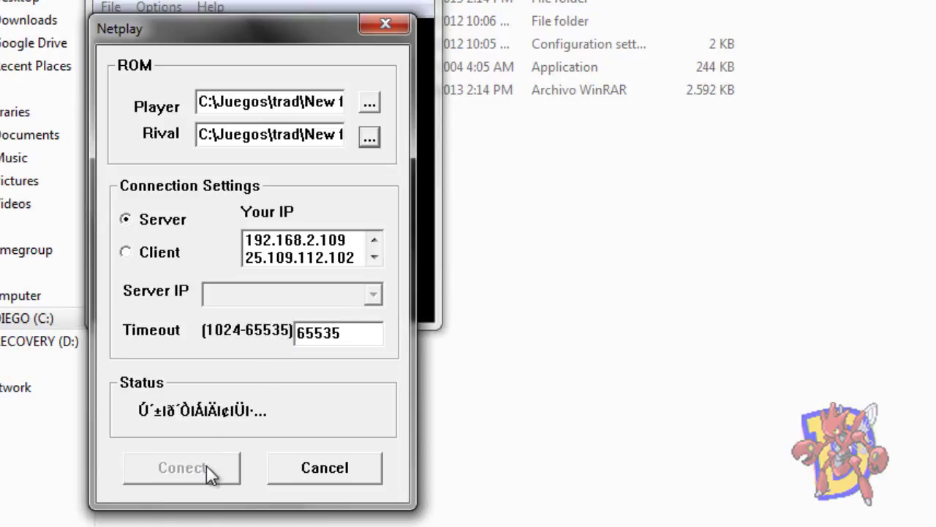
click(304, 471)
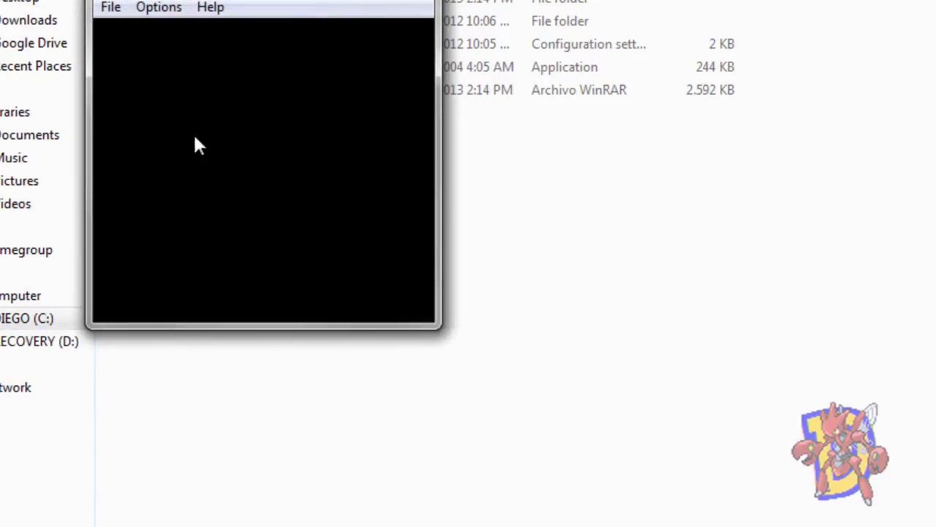
Reopen the Netplay setup, select the Client role, and set the timeout to 65535
click(111, 7)
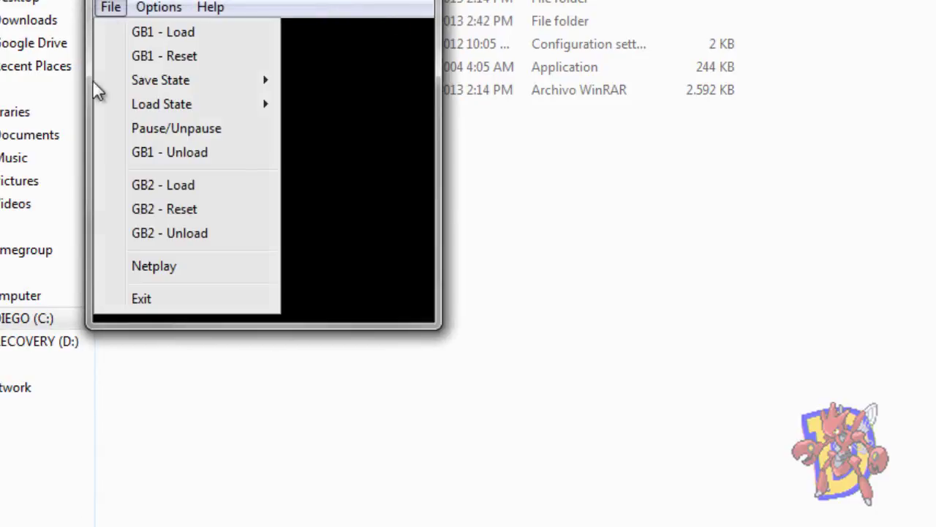
click(116, 274)
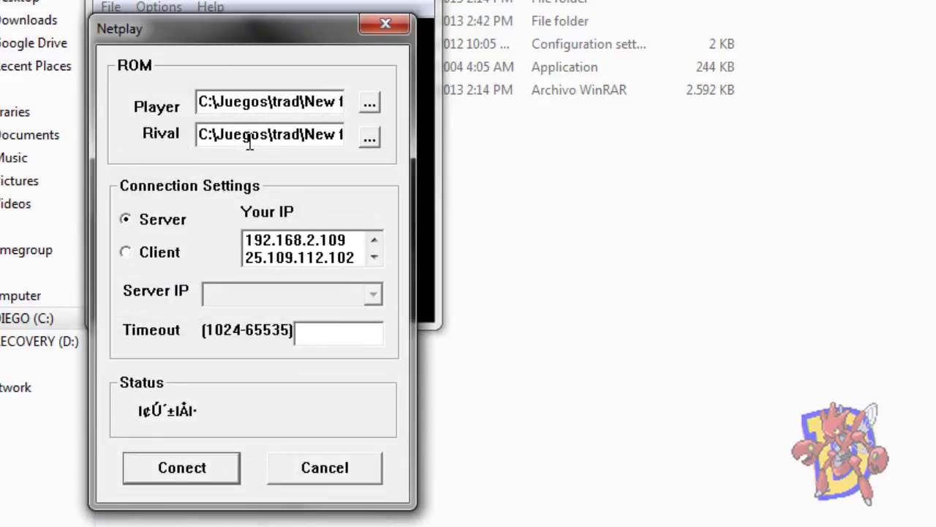
click(127, 252)
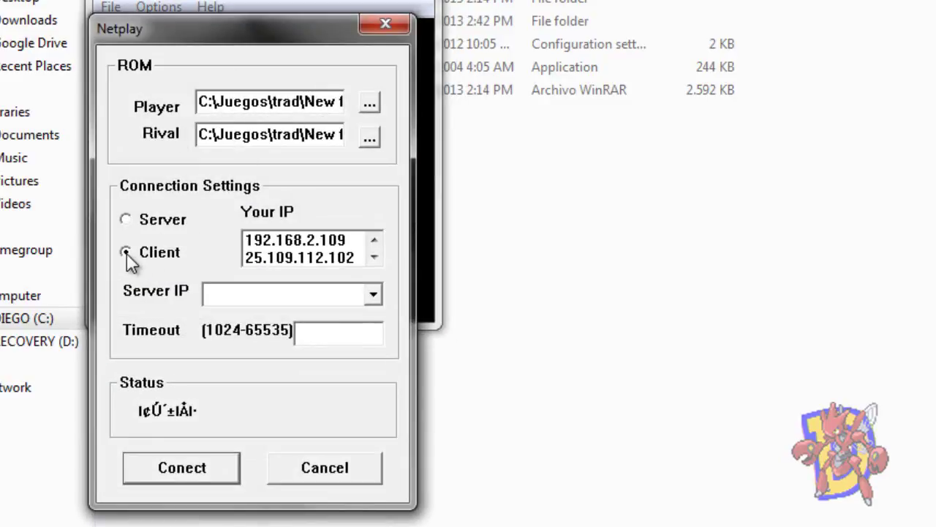
click(326, 329)
text(65535)
Make the Server IP ready for input, switch to Chrome, and copy the public IP address shown on whatismyip.com
click(271, 292)
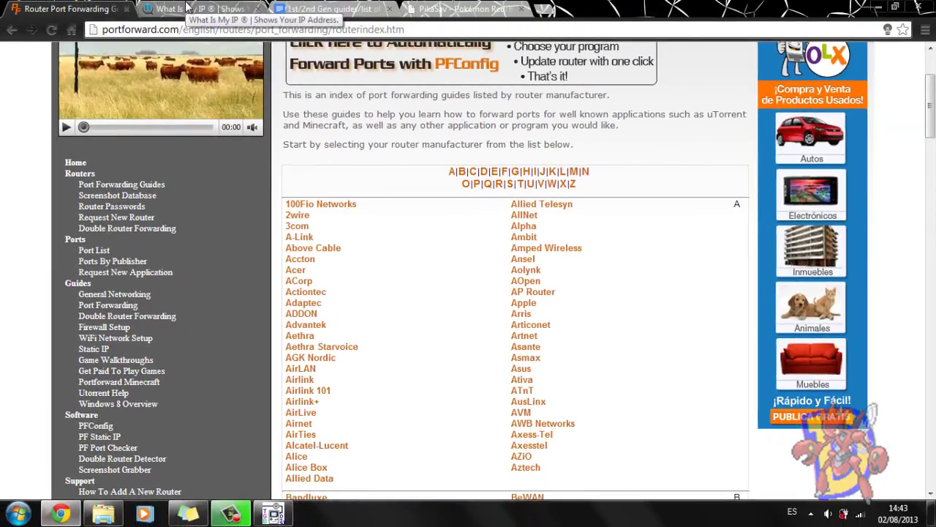
click(186, 8)
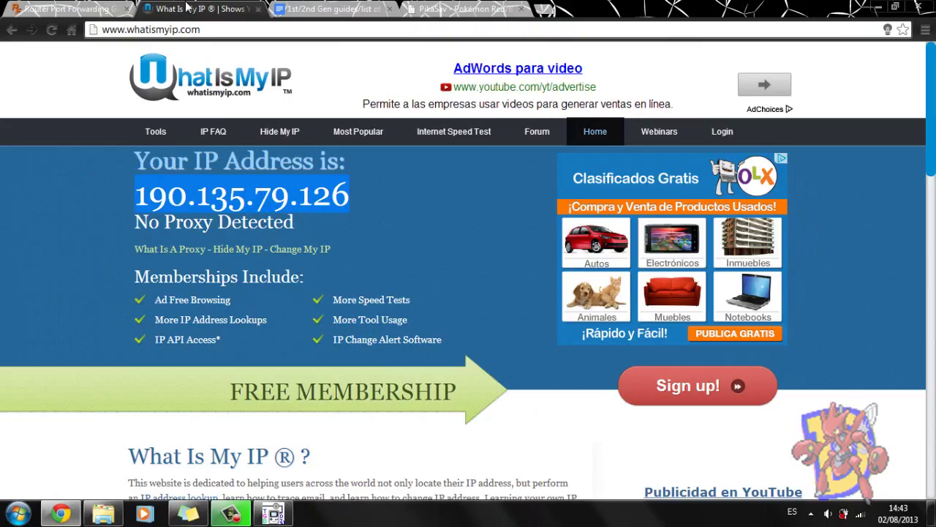
right_click(193, 199)
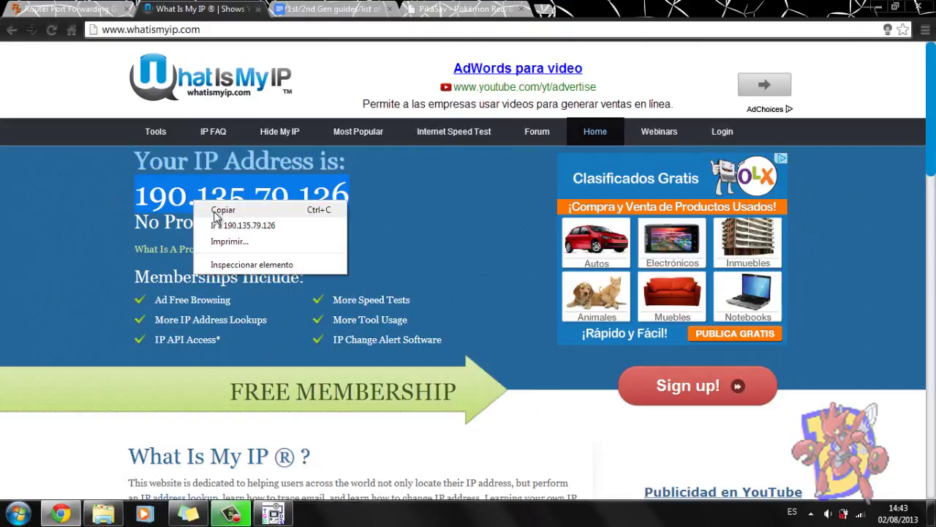
click(215, 209)
Switch back to TGB Dual, enter the copied IP address as the Server IP, start connecting as client, cancel it, and close the emulator
mouse_move(79, 518)
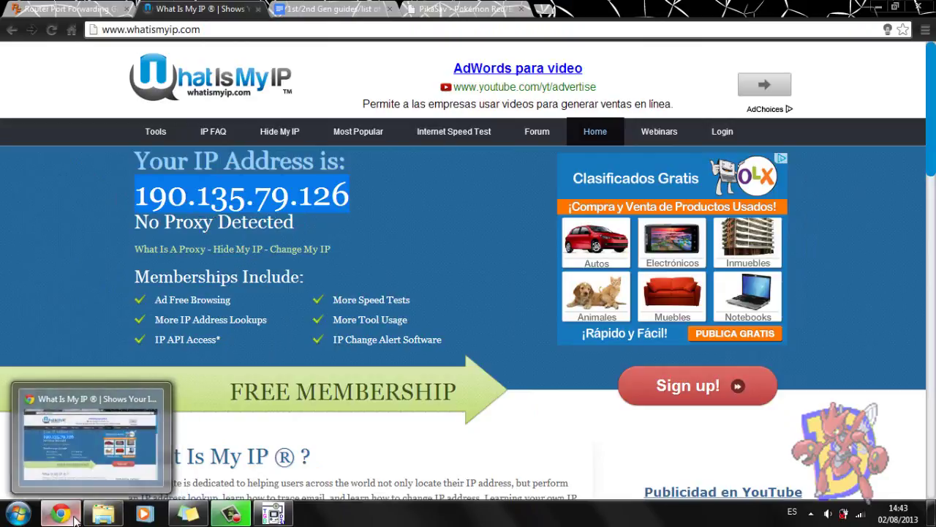
click(274, 514)
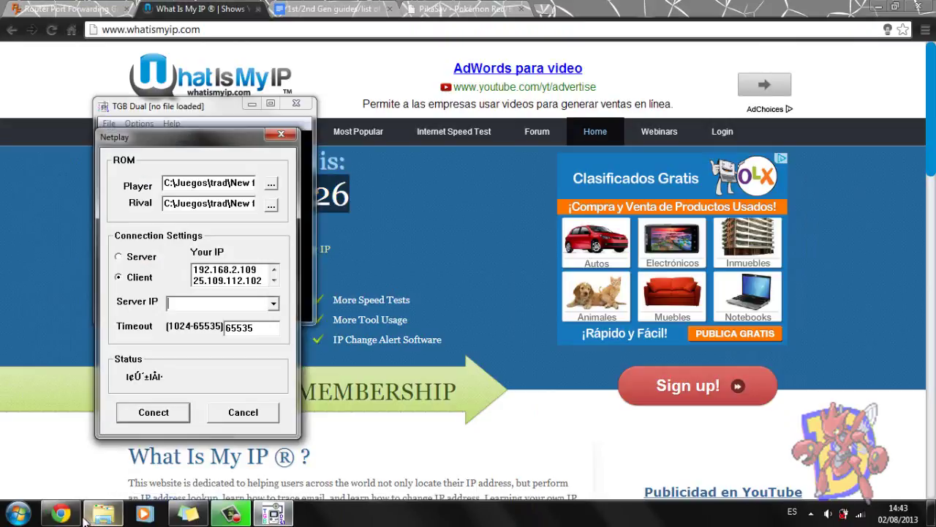
click(103, 514)
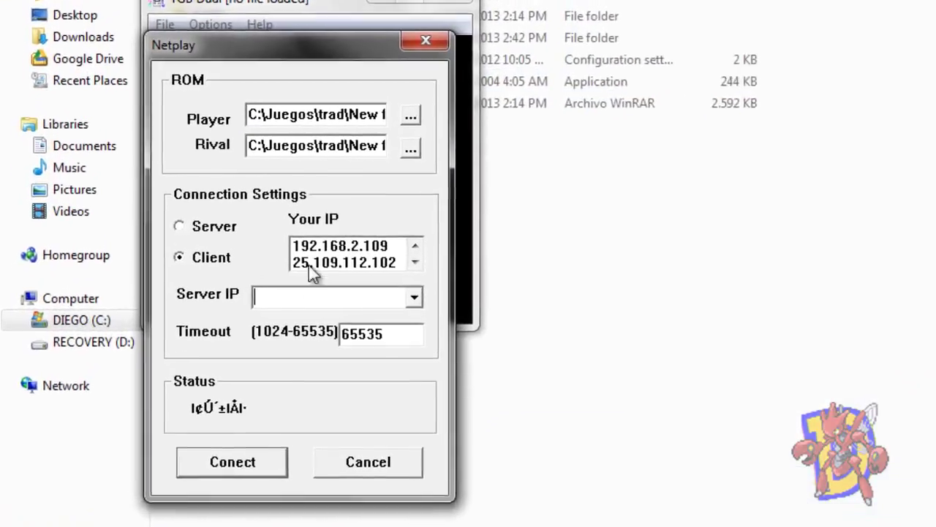
text(190.135.79.126)
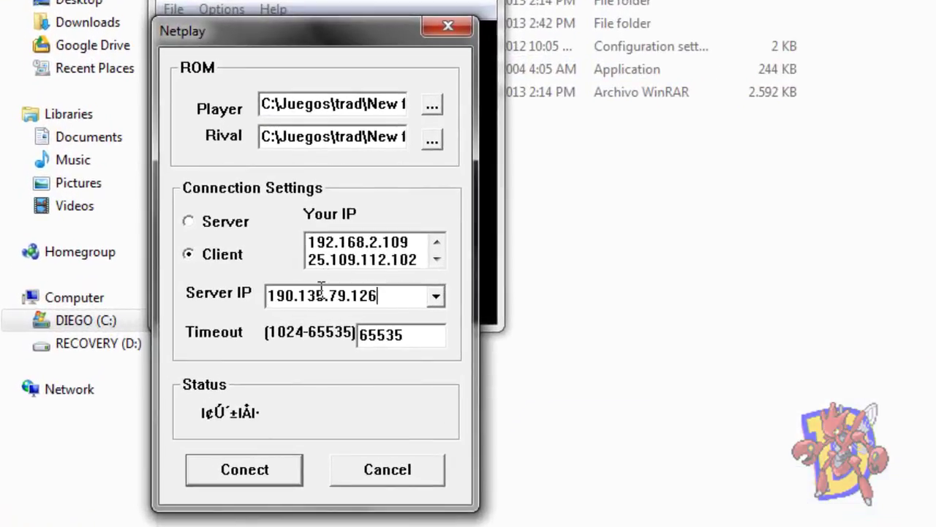
click(254, 465)
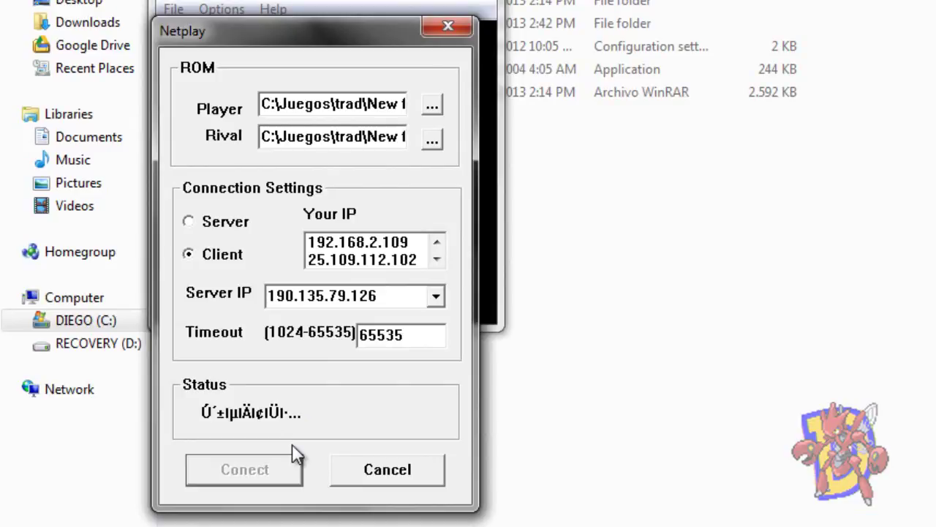
click(373, 470)
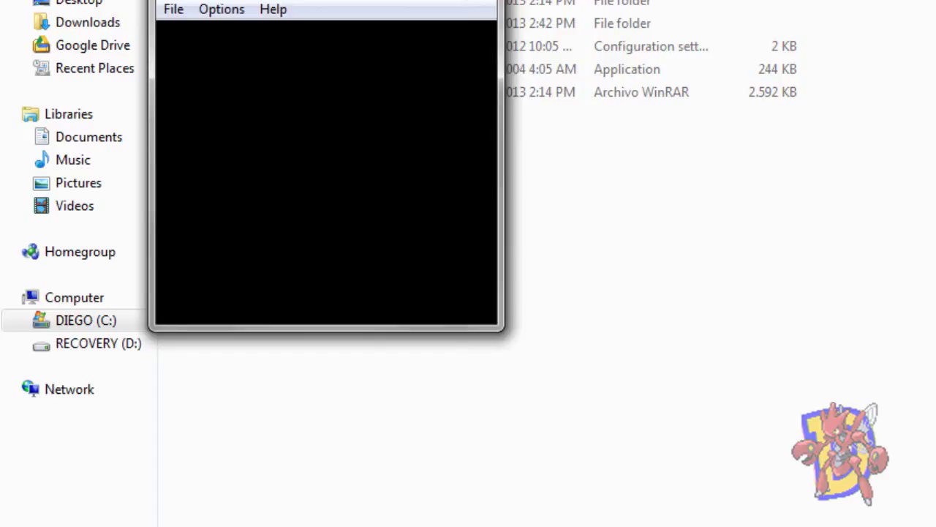
key(alt+F4)
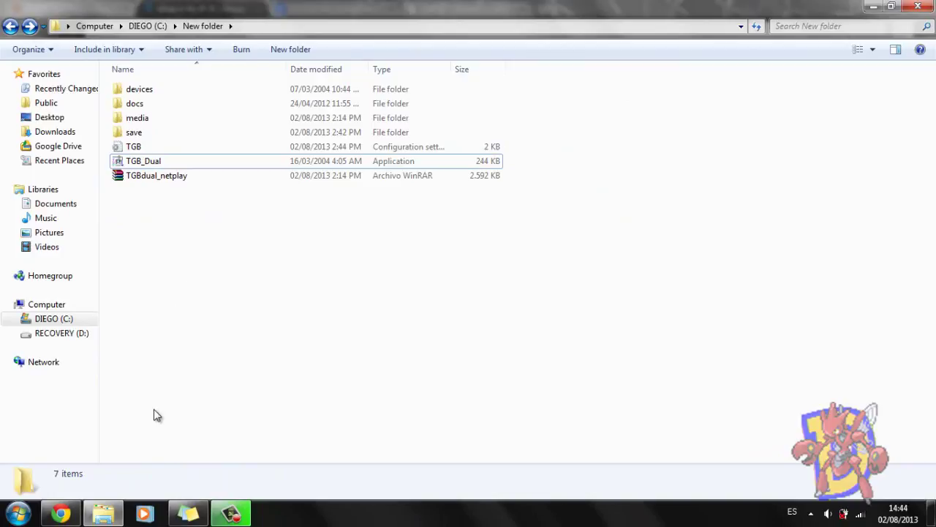
Switch to Chrome and look through the PikaSav save editor page on pkparaiso.net, including its downloads, tutorial videos and window examples
click(71, 505)
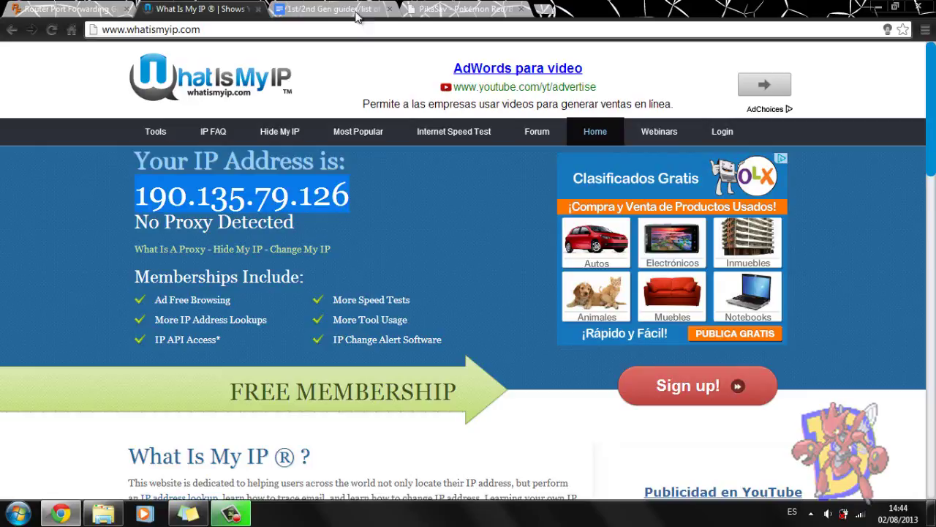
click(442, 9)
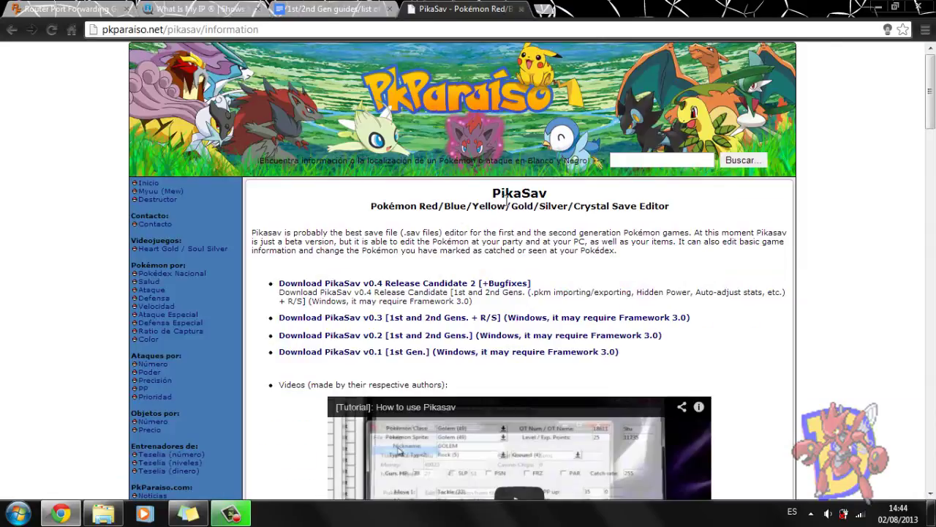
scroll(516, 205, down, 1)
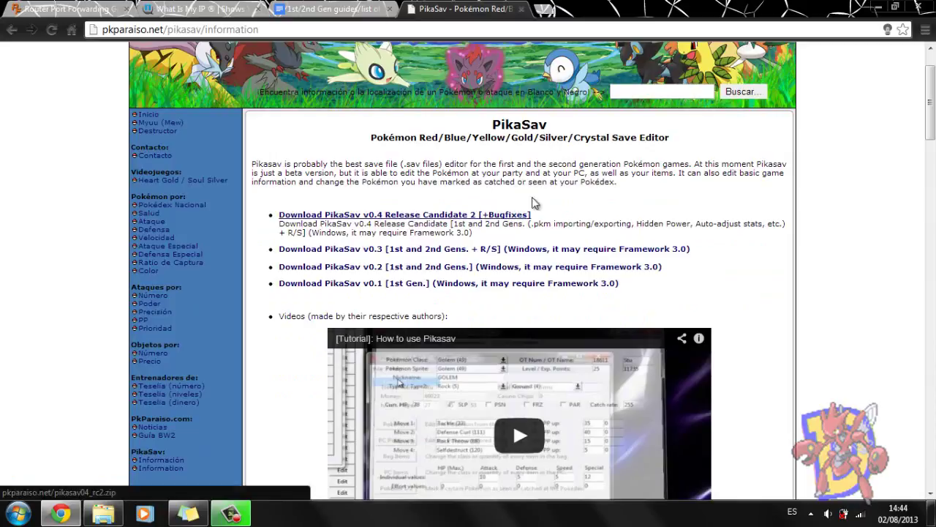
scroll(625, 204, down, 2)
scroll(626, 204, down, 7)
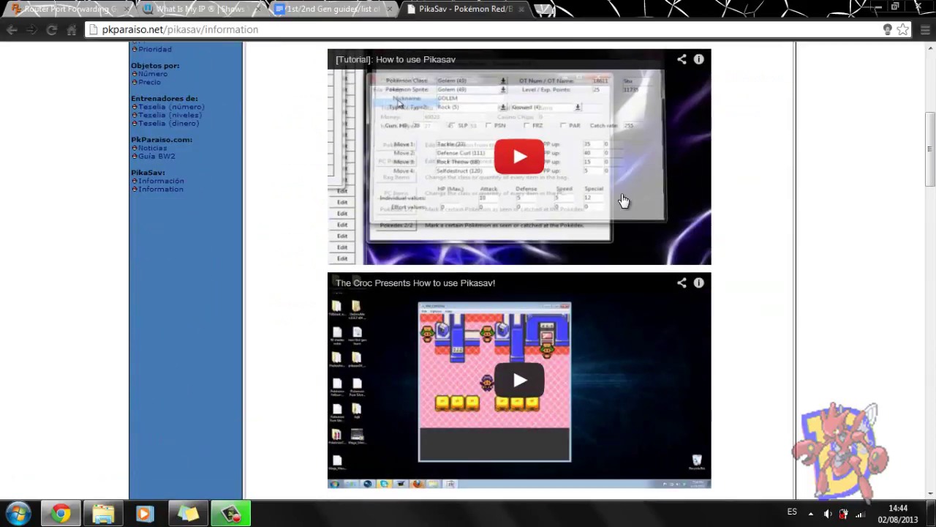
scroll(621, 194, down, 4)
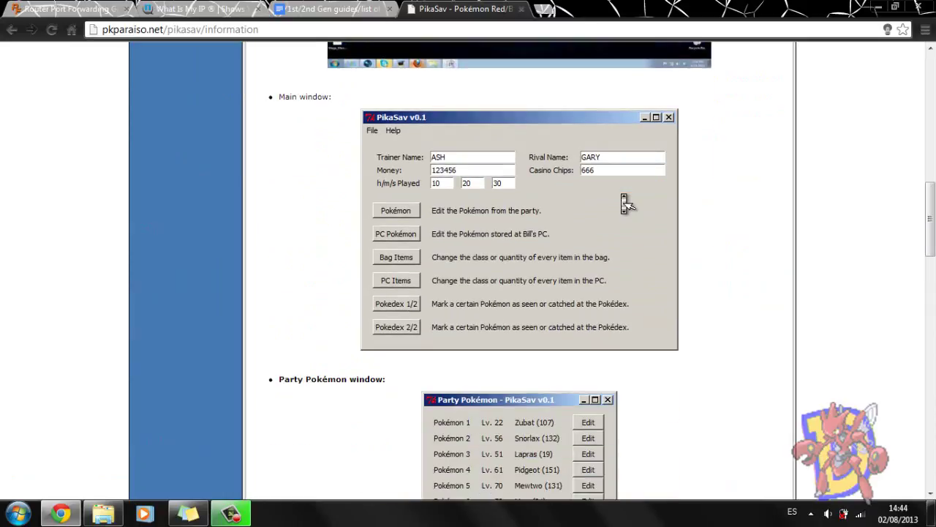
scroll(623, 199, down, 10)
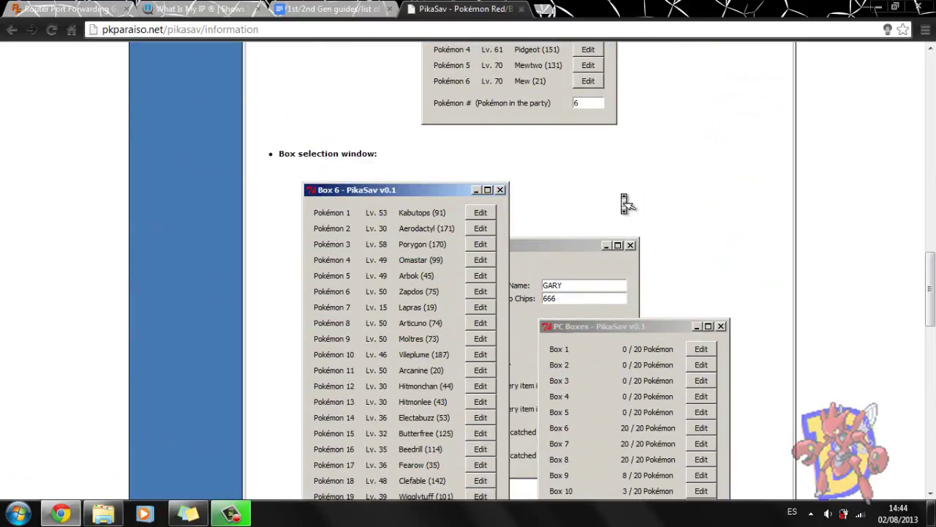
scroll(625, 203, down, 6)
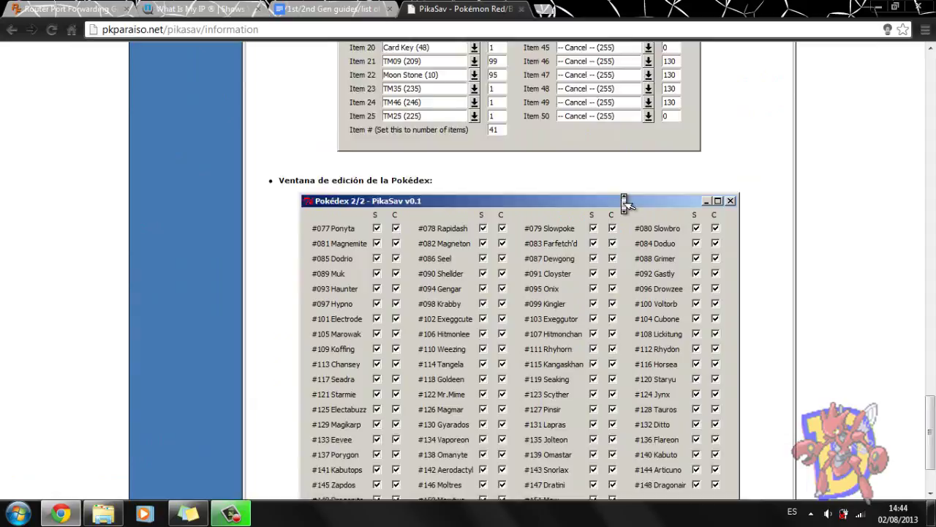
scroll(621, 193, up, 20)
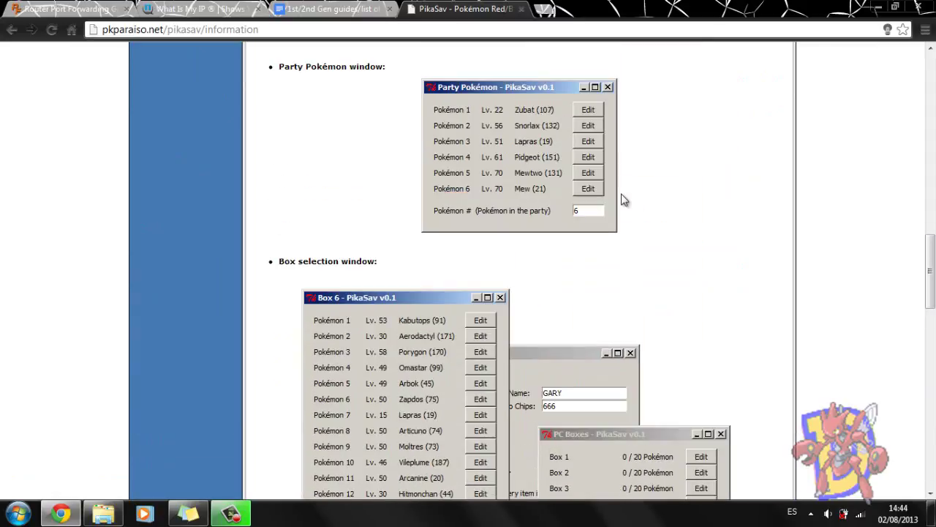
scroll(623, 201, up, 5)
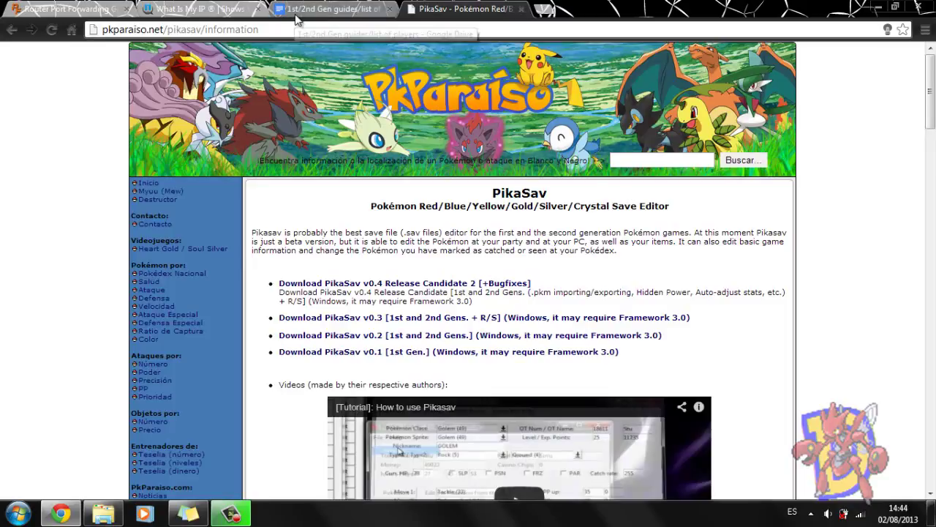
Look through the list of players in the 1st/2nd Gen guides Google document, and switch back to the New folder window in File Explorer
click(327, 9)
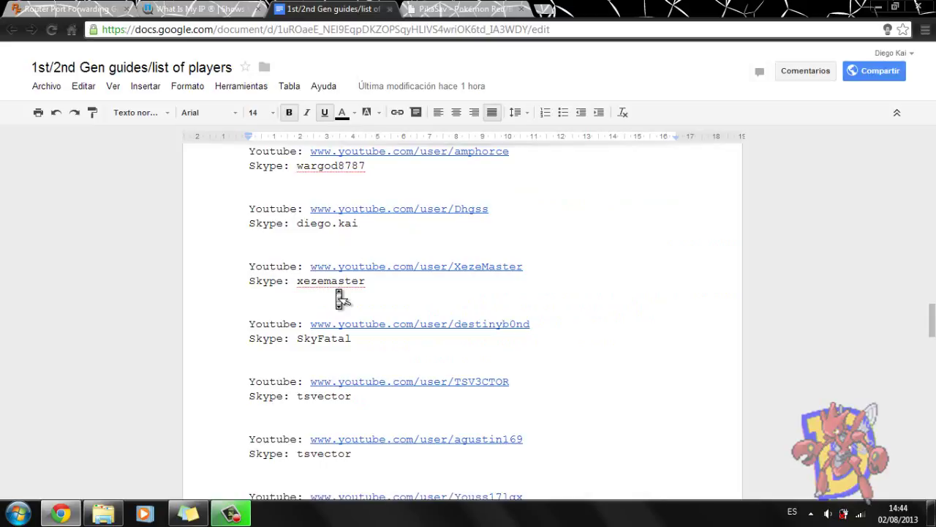
scroll(337, 289, down, 4)
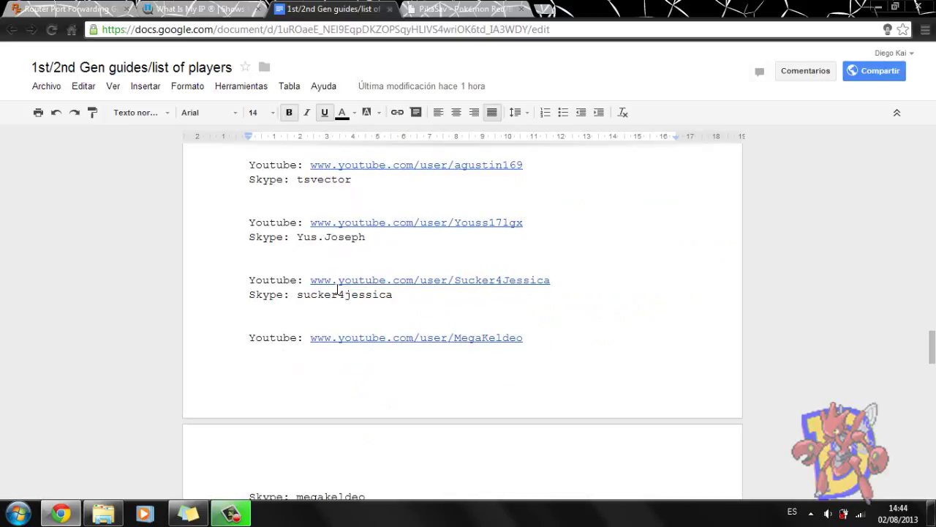
scroll(337, 290, up, 8)
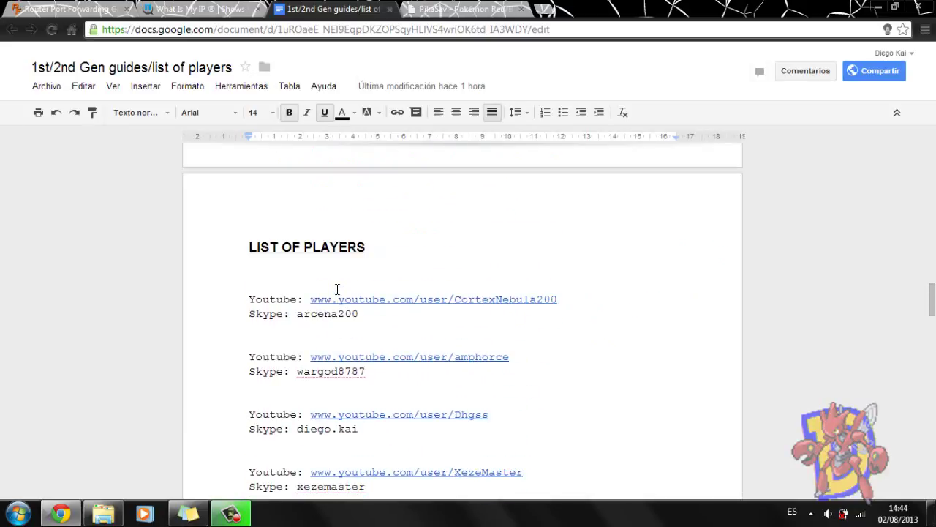
scroll(337, 290, down, 2)
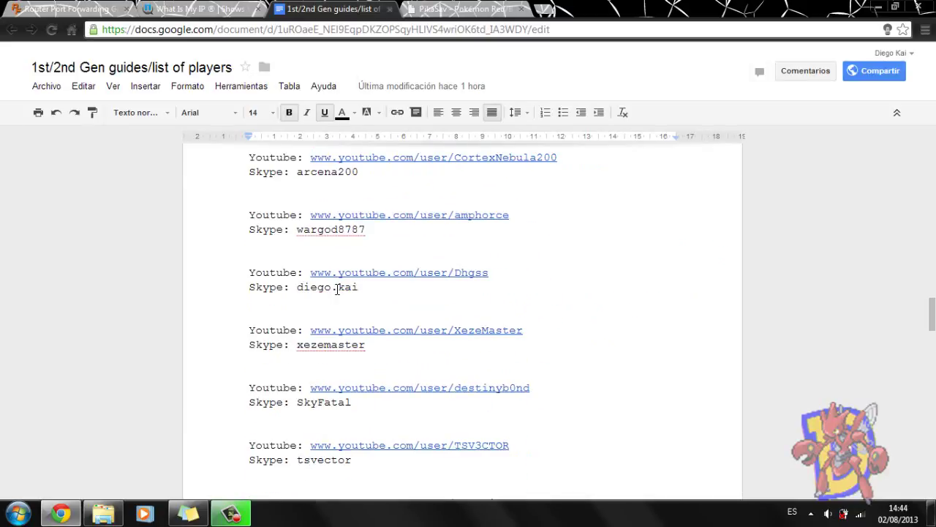
scroll(337, 289, down, 2)
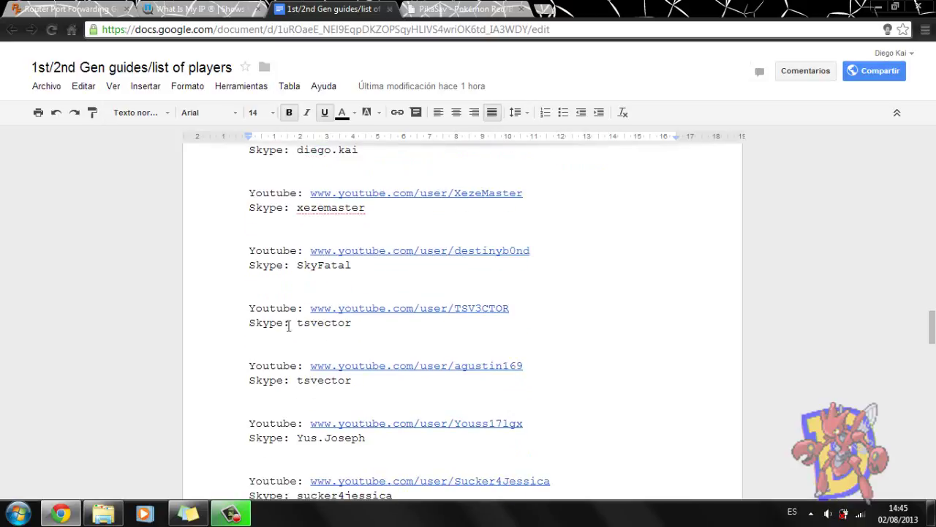
click(114, 516)
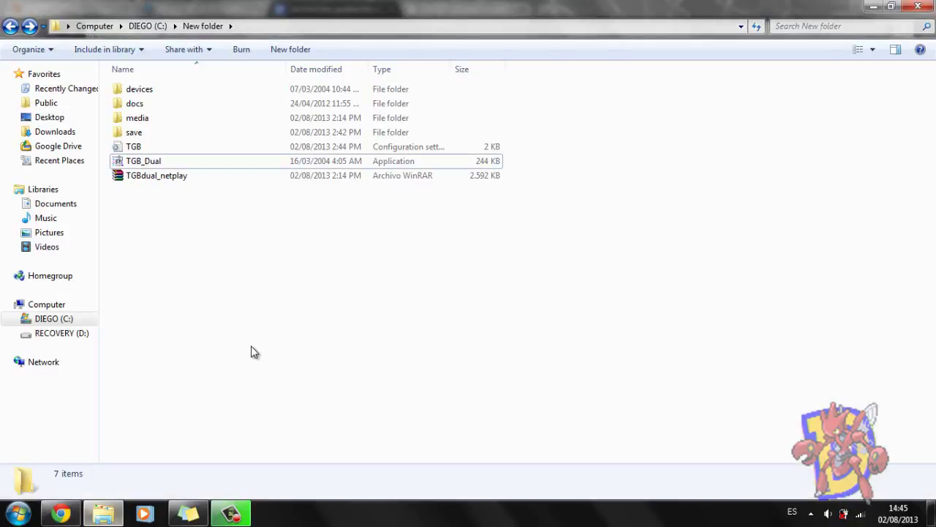